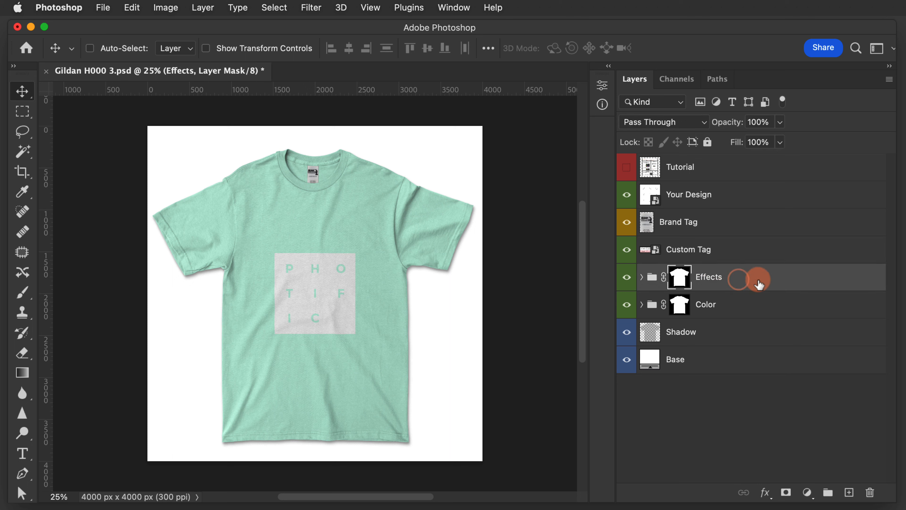
Step: Expand the Effects group and preview the design with and without the Design Texture layer
left_click(641, 278)
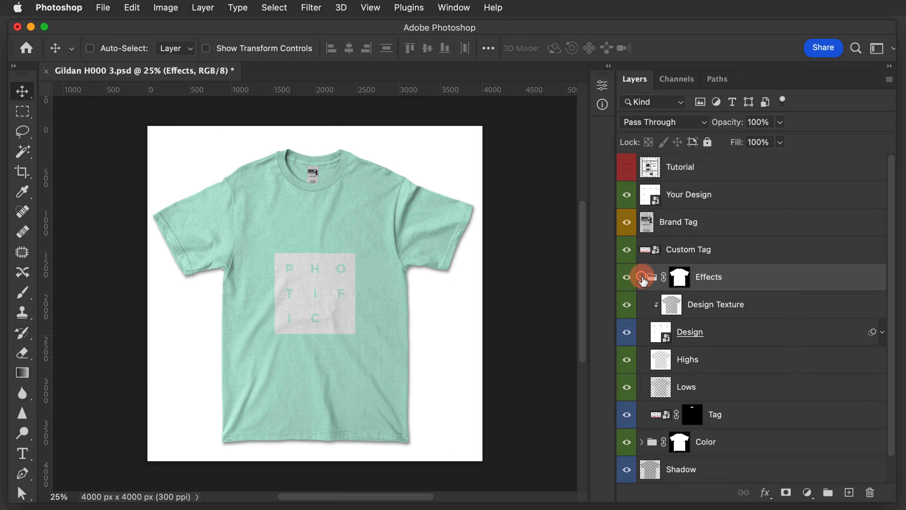
left_click(708, 306)
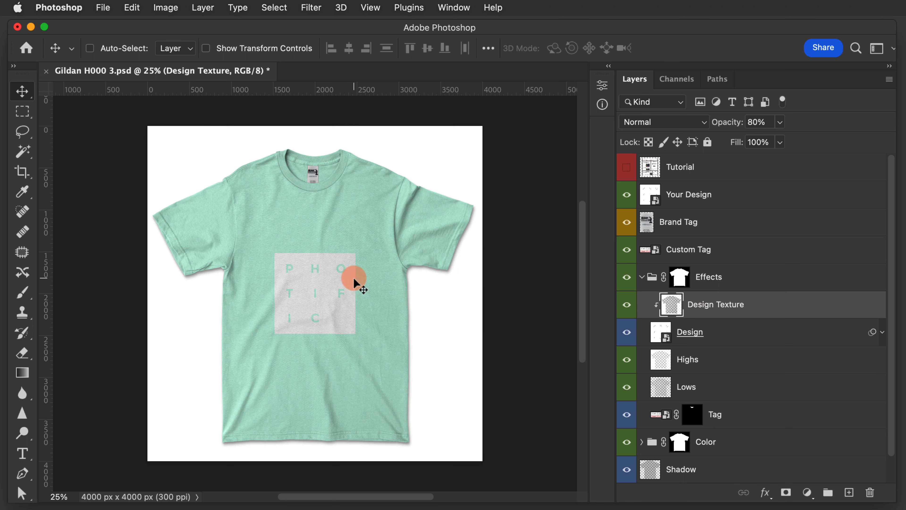
left_click(627, 305)
left_click(626, 305)
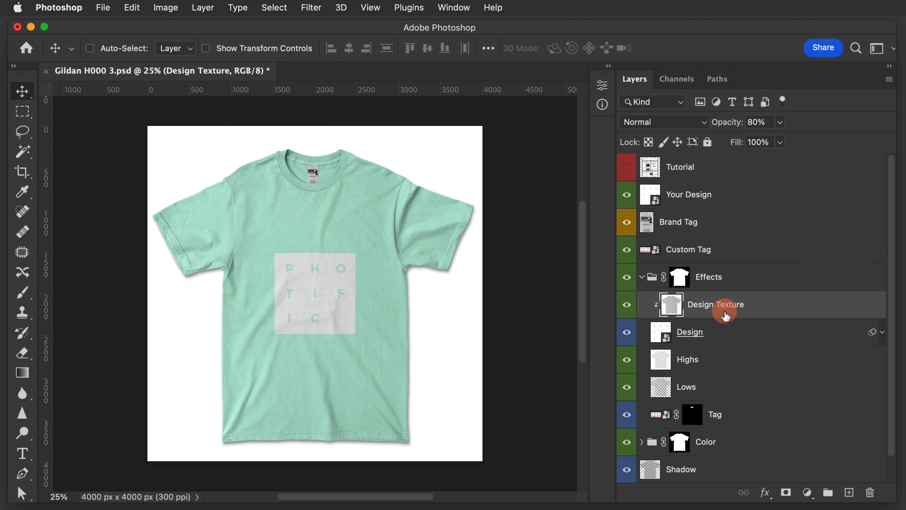
Step: Set the opacity of the Design Texture layer to 40%
left_click(749, 310)
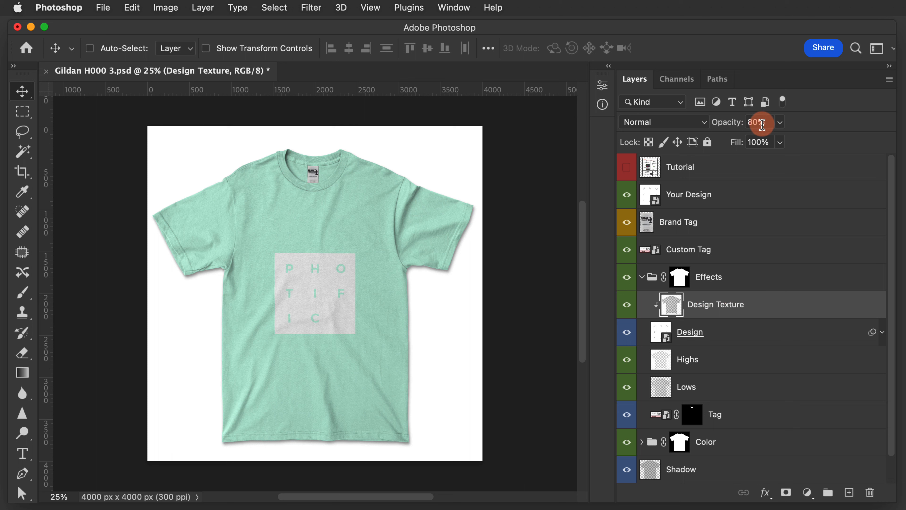
double_click(752, 122)
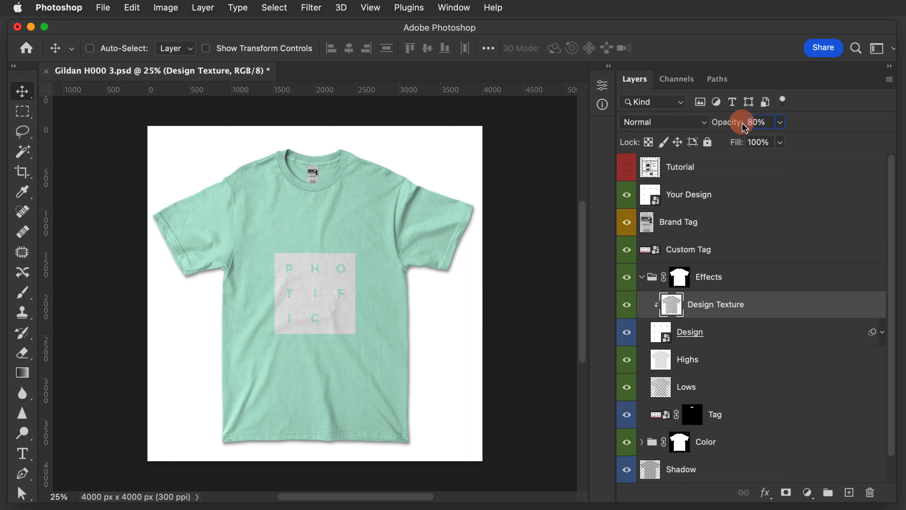
type("40")
key("Return")
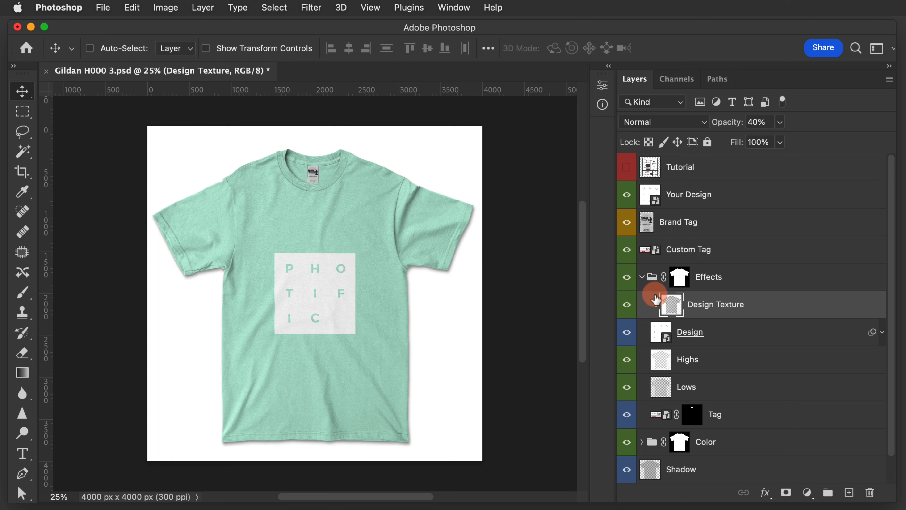
Step: Set the opacity of the Lows layer to 40%
left_click(724, 397)
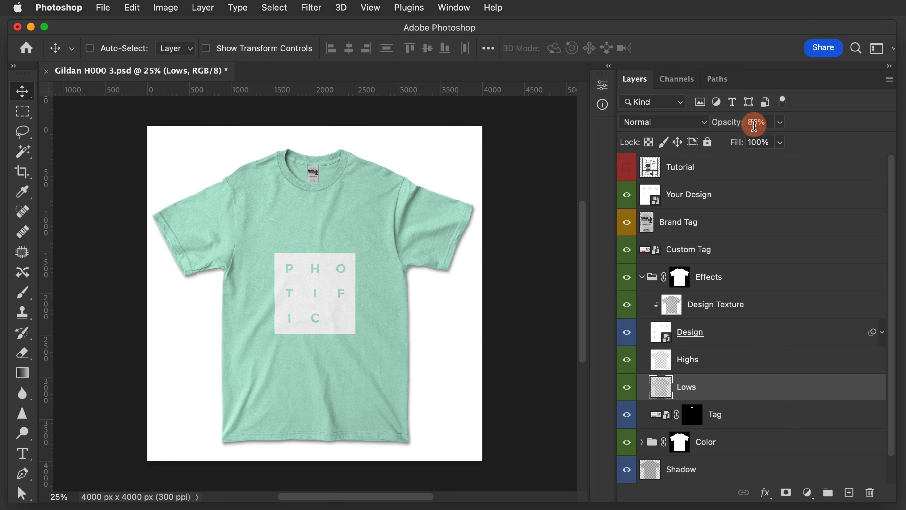
left_click_drag(753, 123, 730, 123)
type("4")
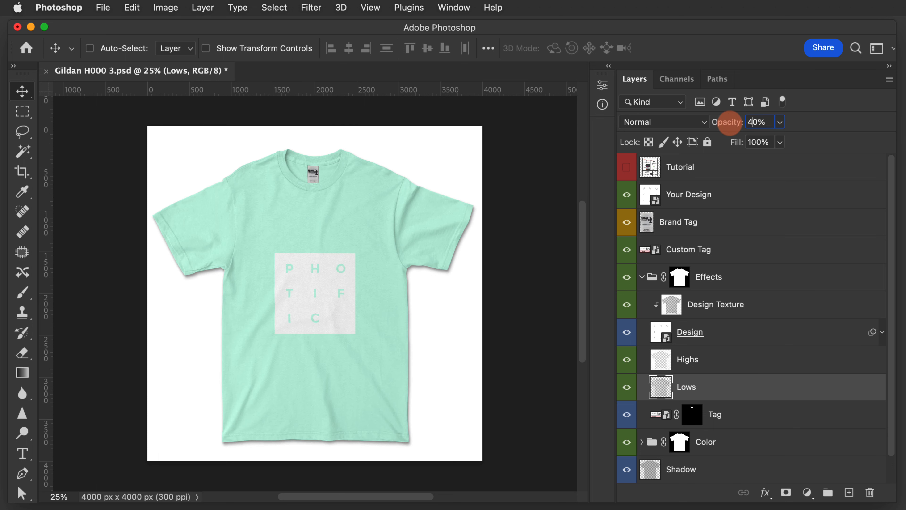
left_click(280, 397)
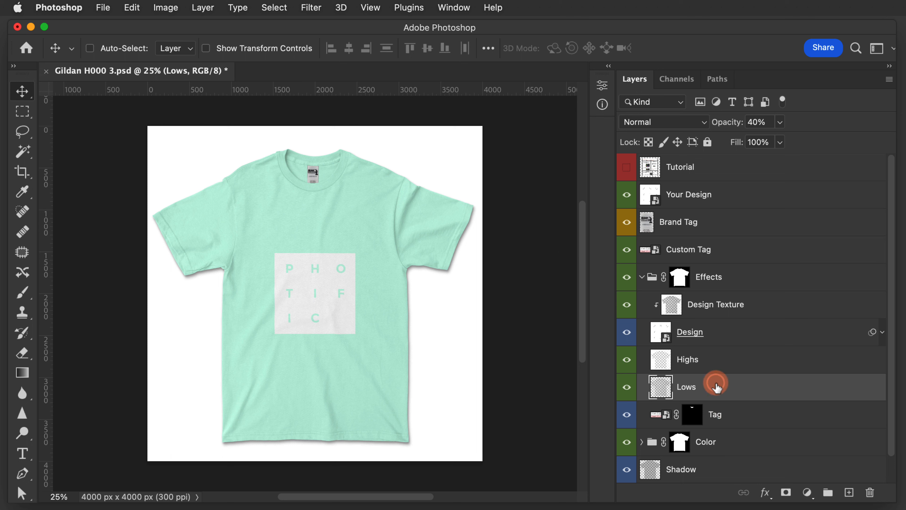
Step: Try the Lows layer at 80%, 40% and 20% opacity, and finish by setting it to 60%
key("8")
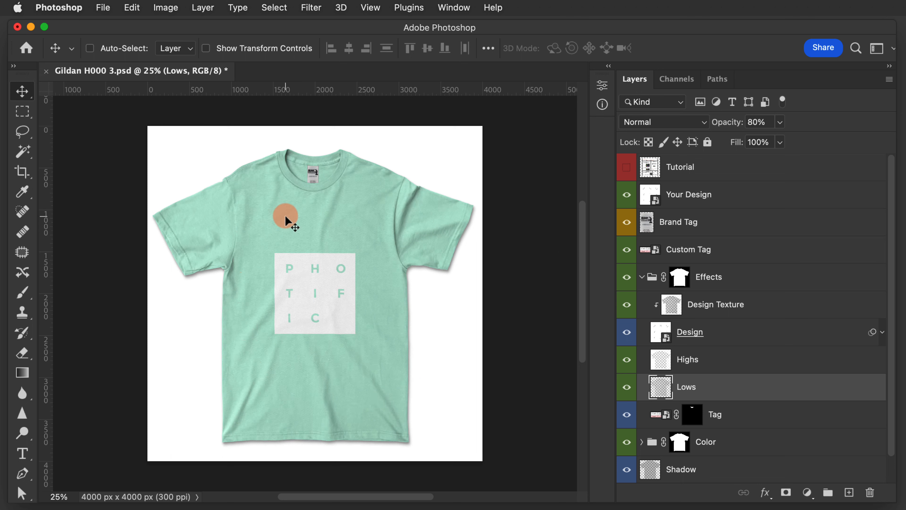
key("4")
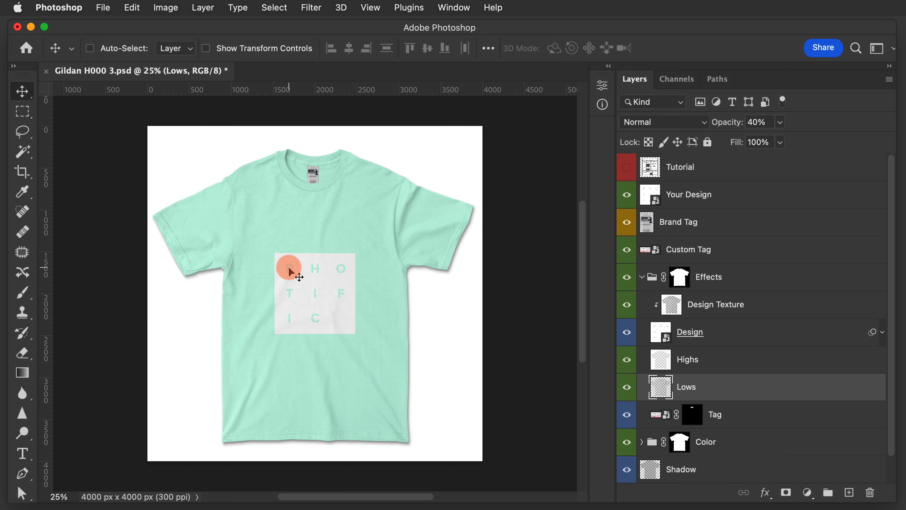
key("2")
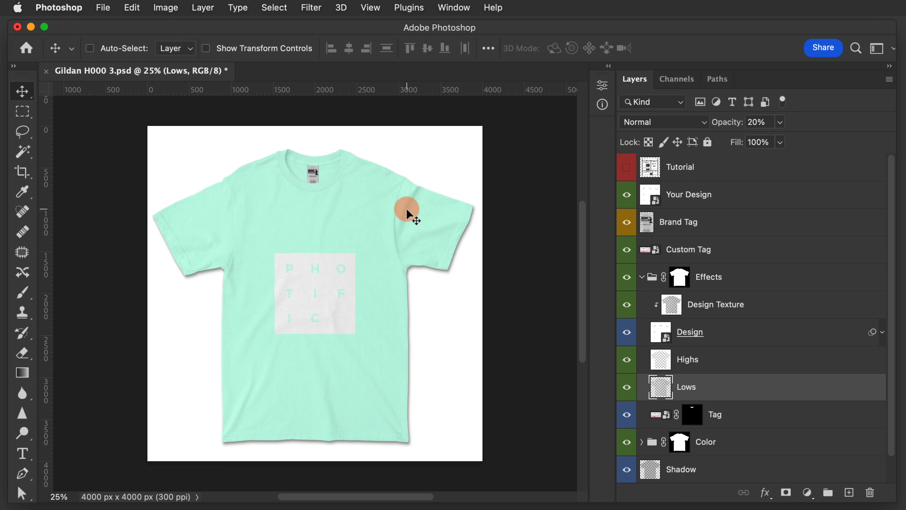
key("6")
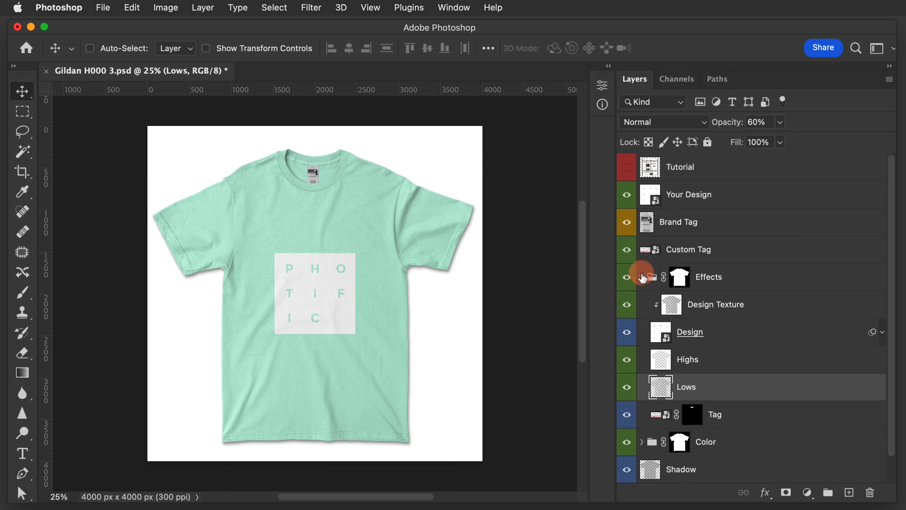
Step: Set the opacity of the Design Texture layer to 60%
left_click(787, 303)
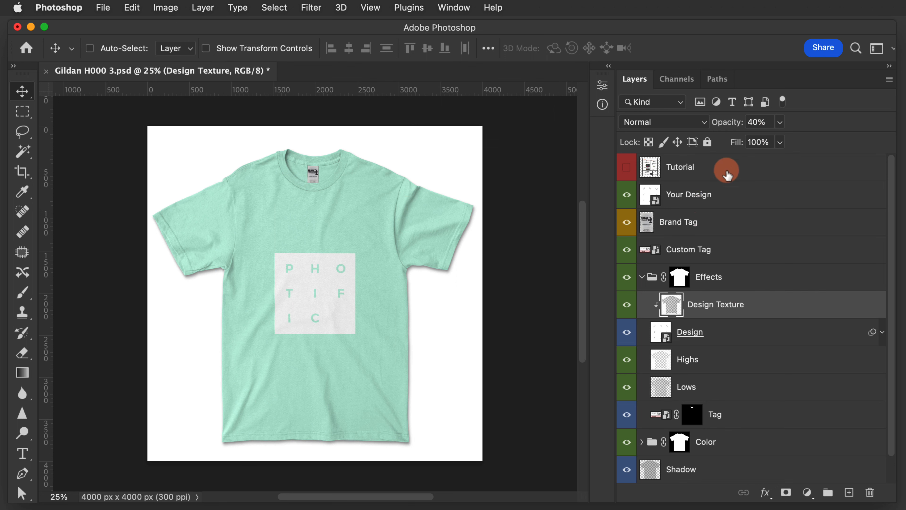
key("6")
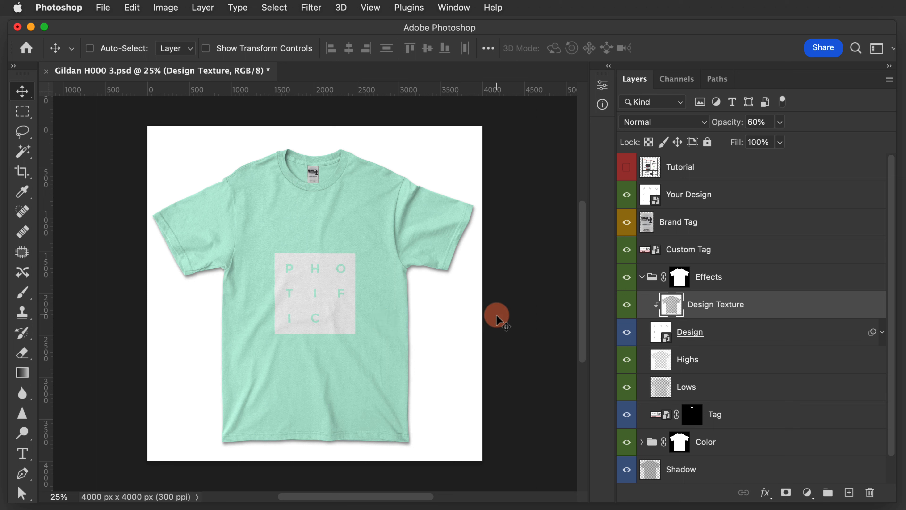
Step: Add a Brightness/Contrast adjustment layer with the default name and settings directly above Design Texture
left_click(797, 333)
left_click(753, 298)
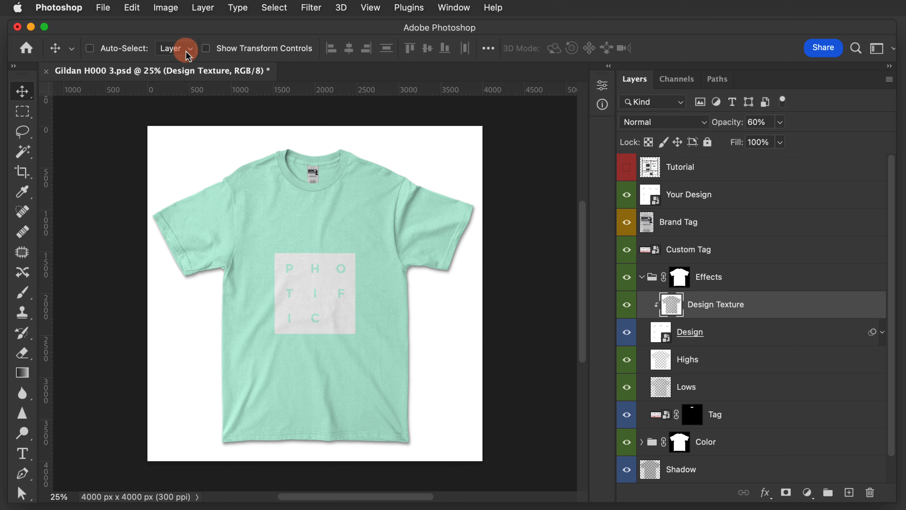
left_click(202, 7)
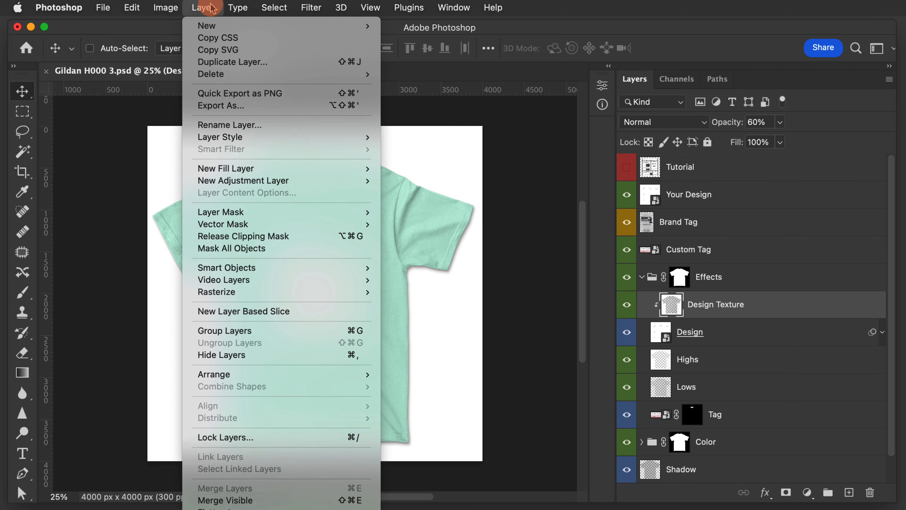
mouse_move(283, 180)
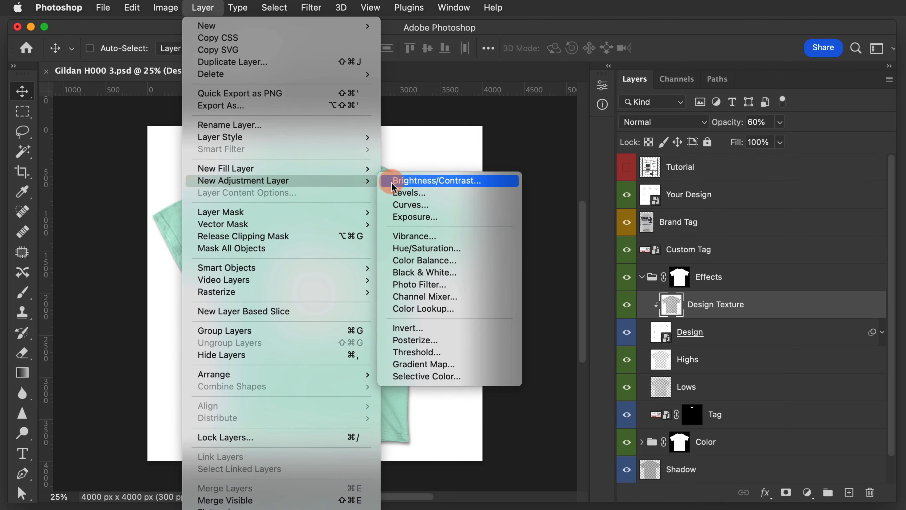
left_click(403, 181)
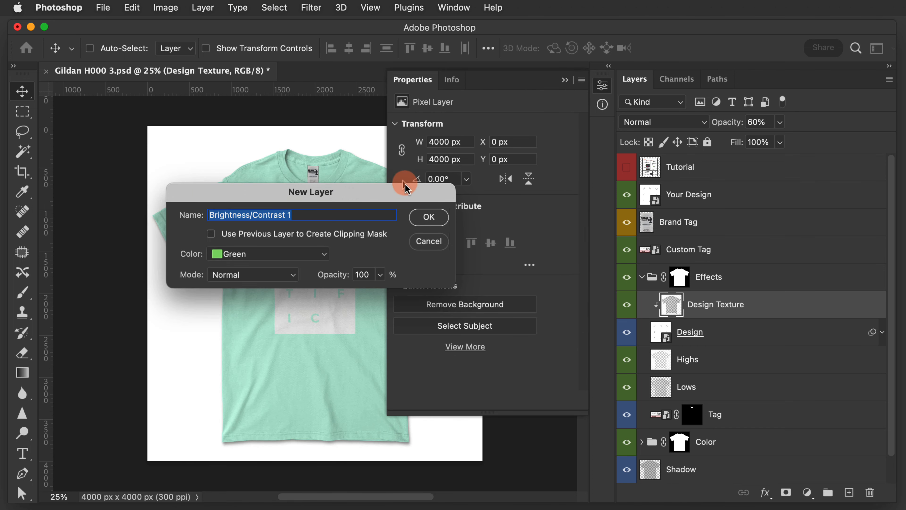
left_click(428, 216)
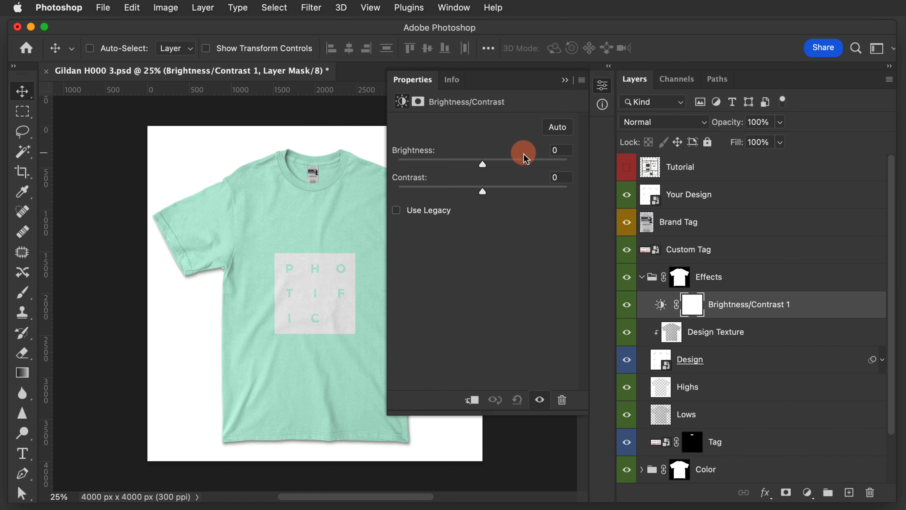
Step: Try a brightness of 25 on the new adjustment layer, reduce it to 15, and close its properties
left_click(561, 150)
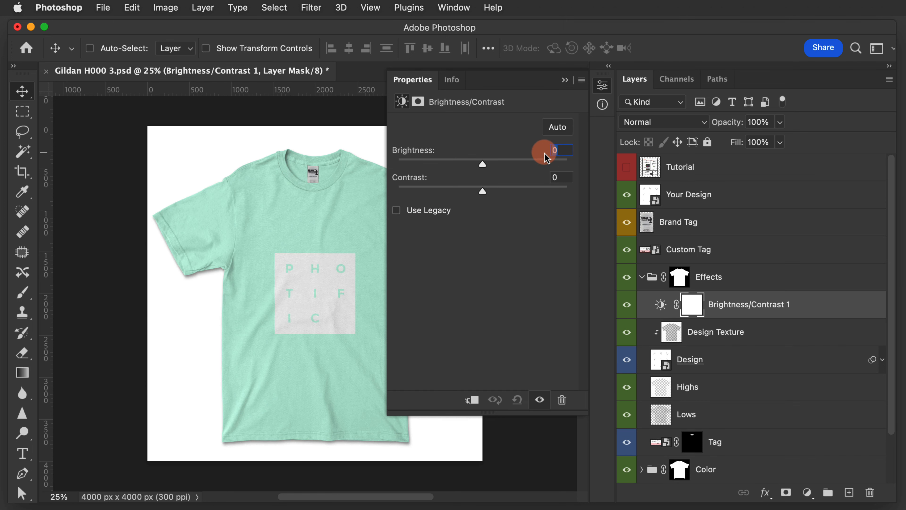
type("25")
mouse_move(495, 164)
left_mouse_down()
mouse_move(472, 165)
mouse_move(511, 166)
mouse_move(472, 165)
mouse_move(491, 165)
left_mouse_up()
left_click(486, 163)
left_click(603, 85)
Step: Reopen the Brightness/Contrast adjustment, try brightness values of 20 and 5, and return it to 15
left_click(691, 295)
left_click(722, 304)
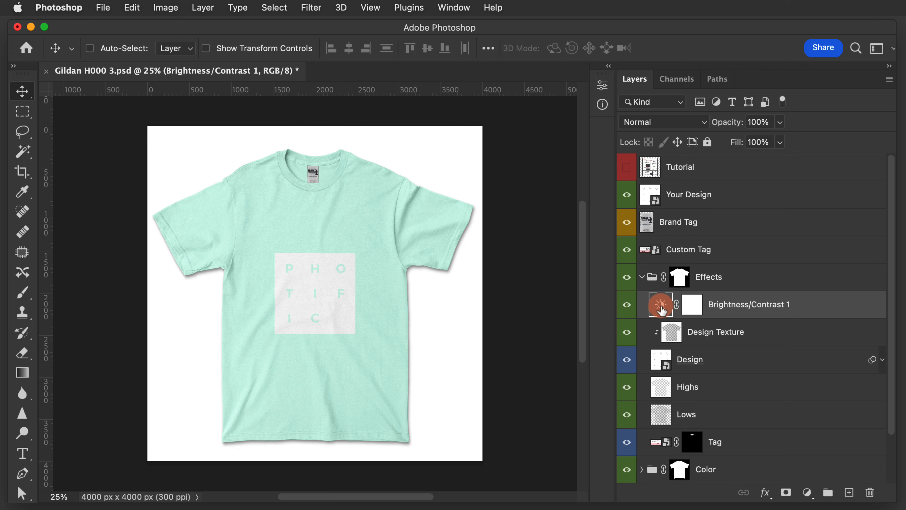
right_click(712, 306)
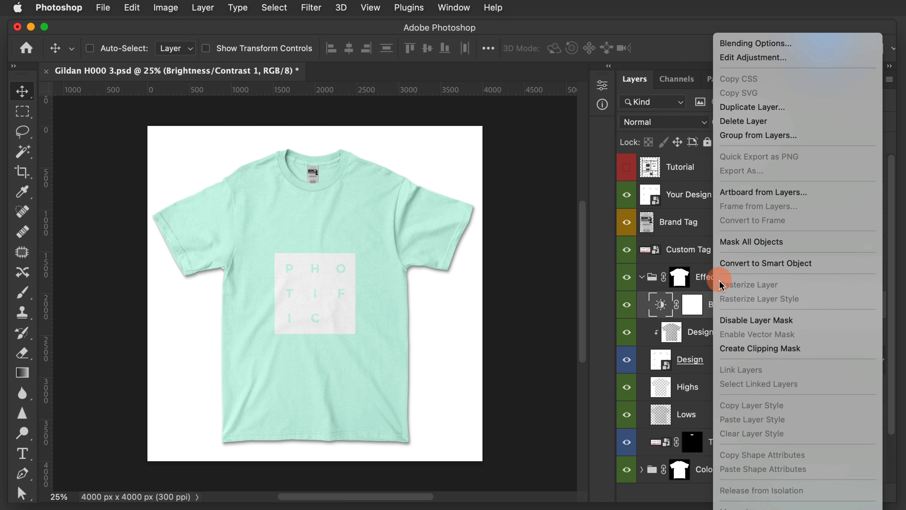
left_click(744, 58)
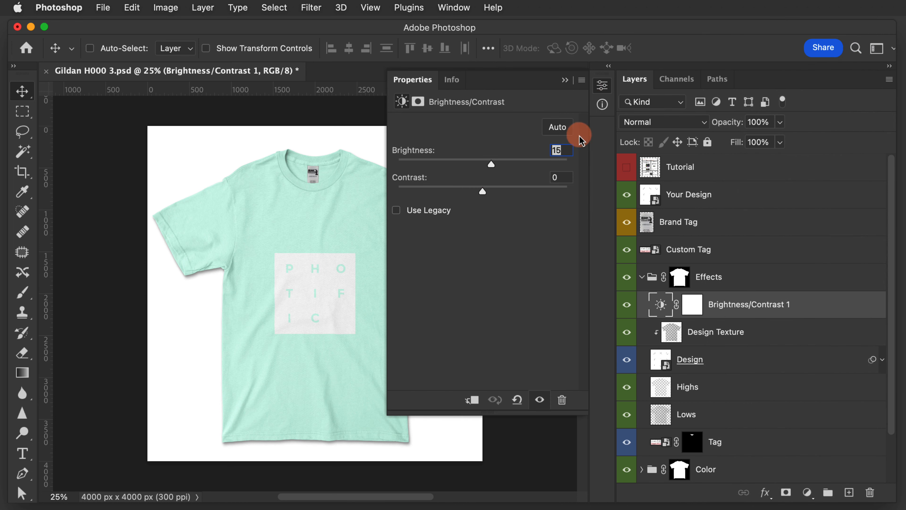
double_click(566, 152)
key("BackSpace")
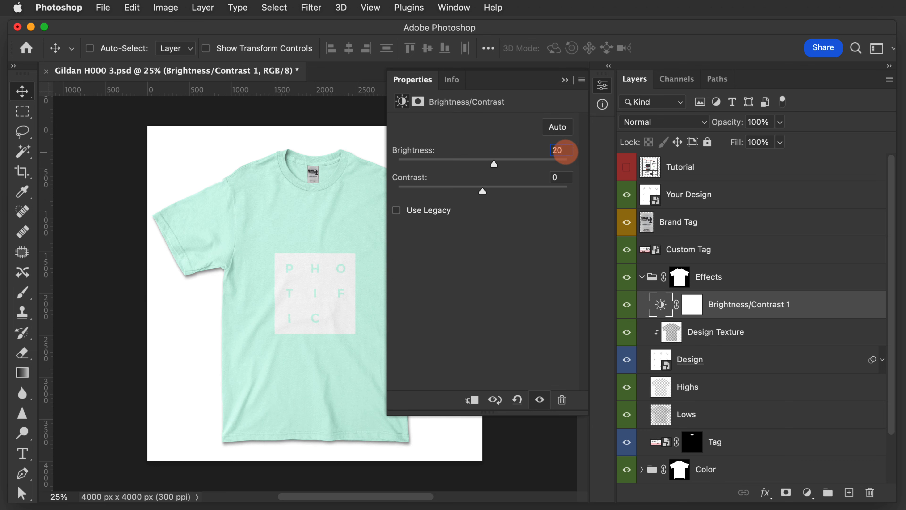
type("5")
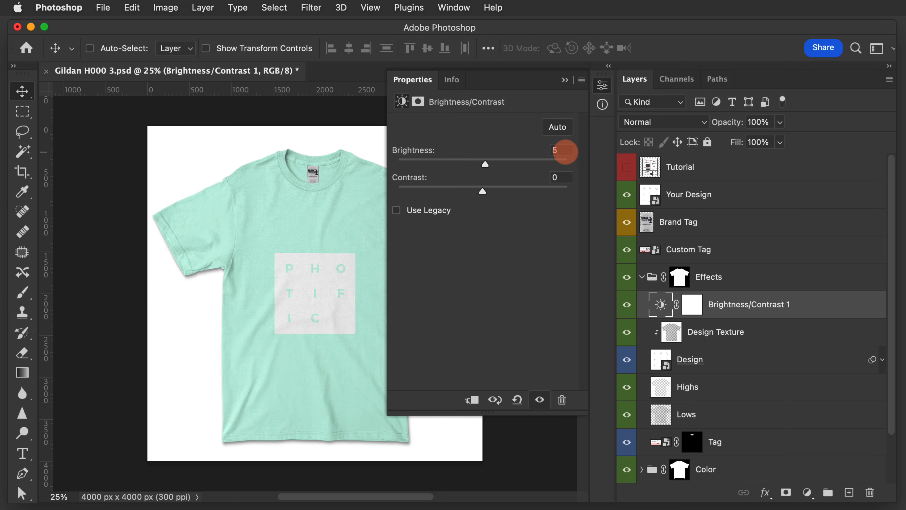
left_click_drag(562, 153, 540, 153)
type("15")
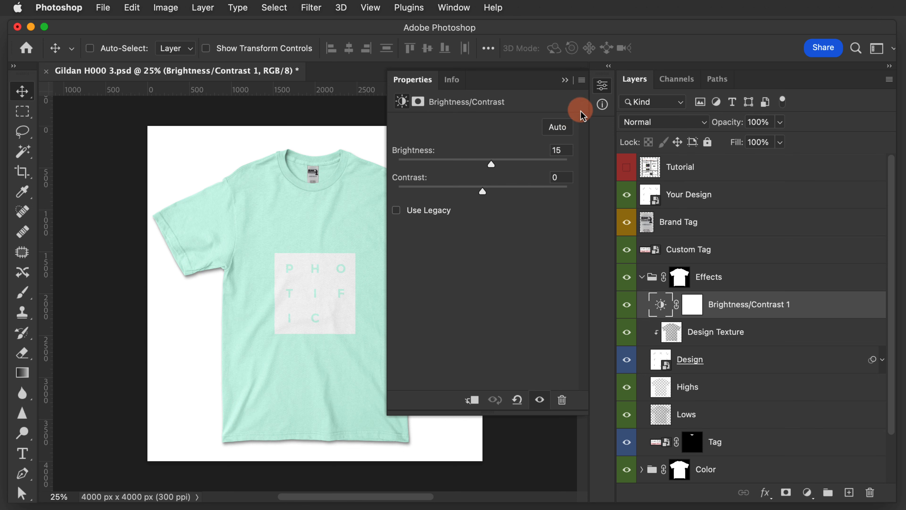
left_click(602, 85)
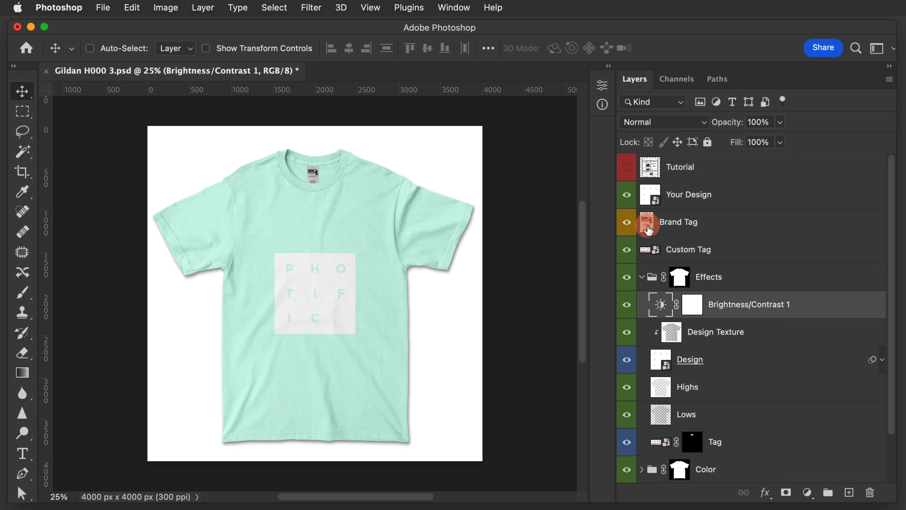
Step: Compare the T-shirt with and without the Brightness/Contrast adjustment layer
left_click(622, 305)
left_click(623, 305)
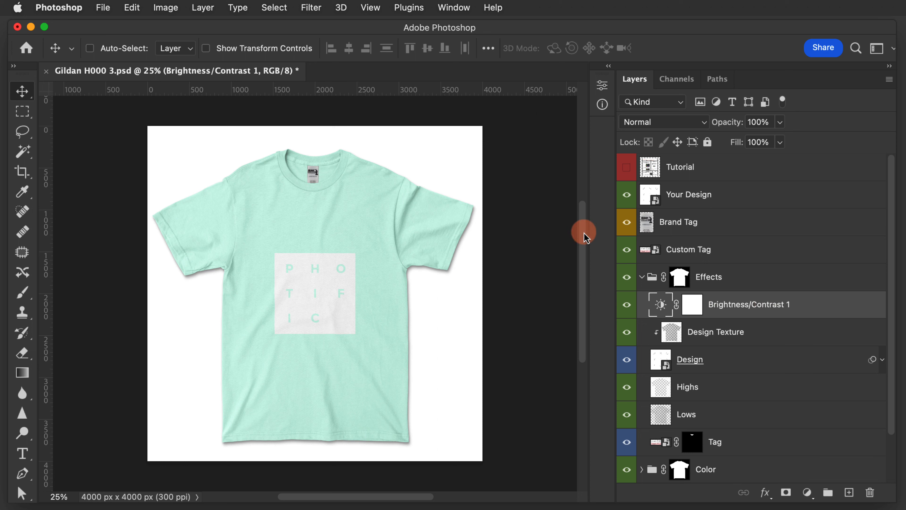
Step: Clip the Brightness/Contrast layer to the Design layer and compare the mockup with and without its effect
left_click(203, 8)
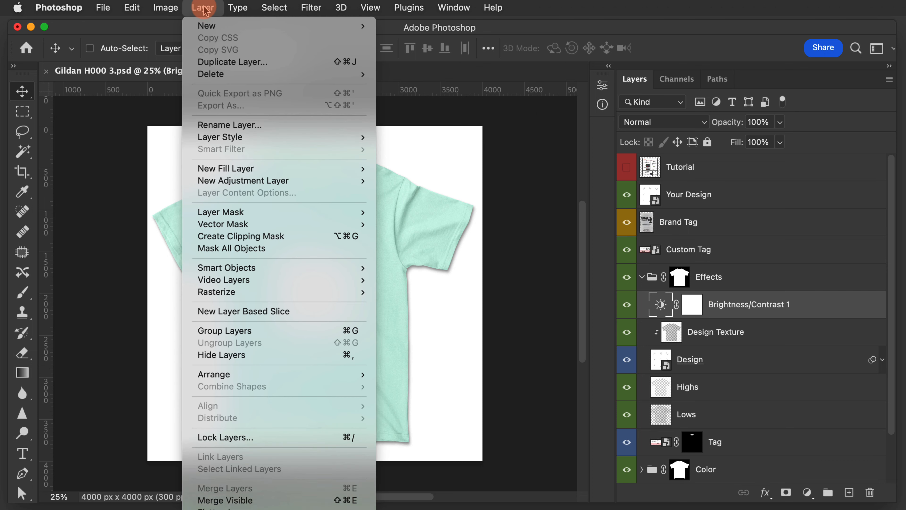
left_click(252, 236)
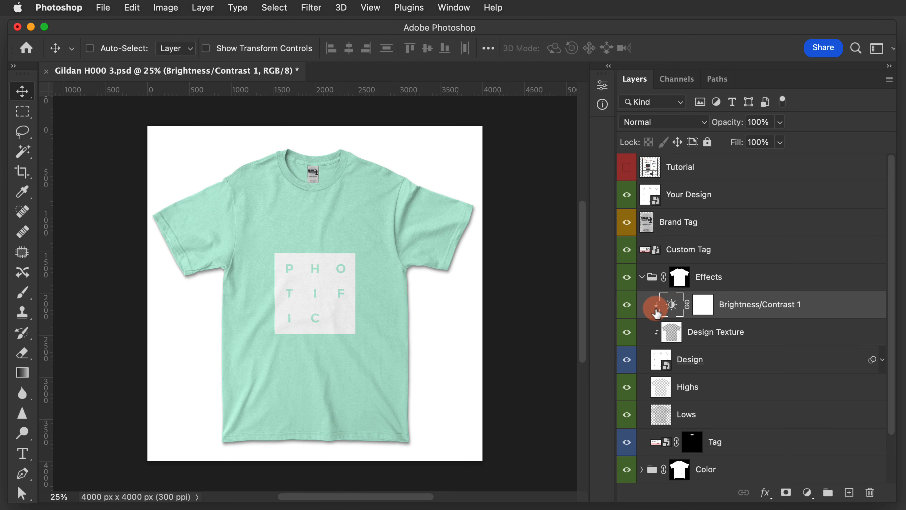
key("super+z")
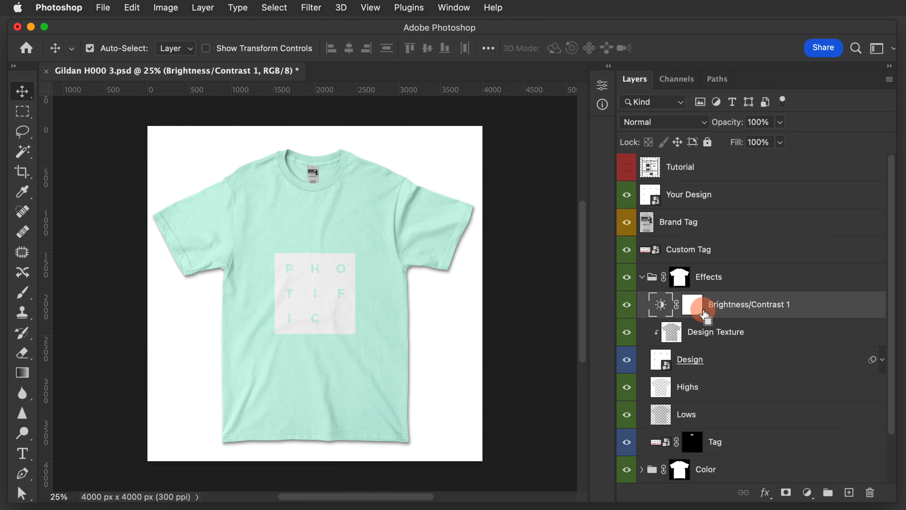
key("super+shift+z")
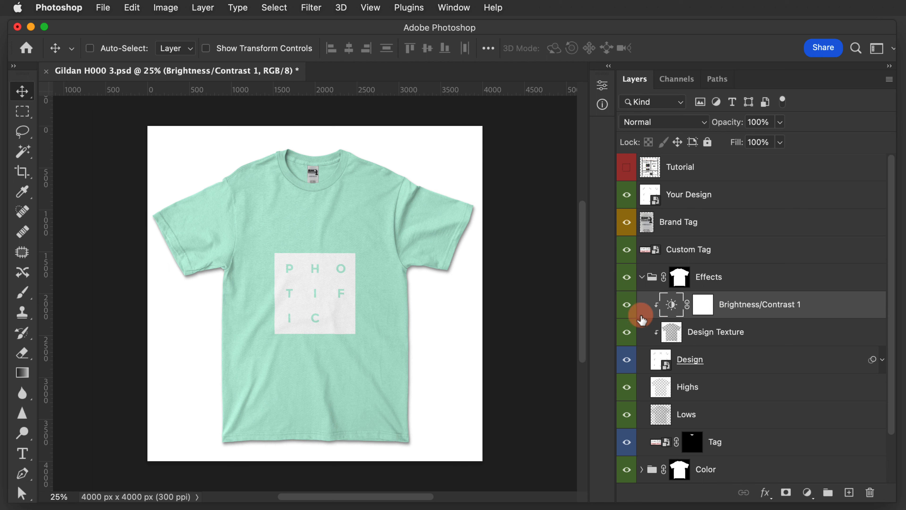
left_click(627, 304)
left_click(627, 305)
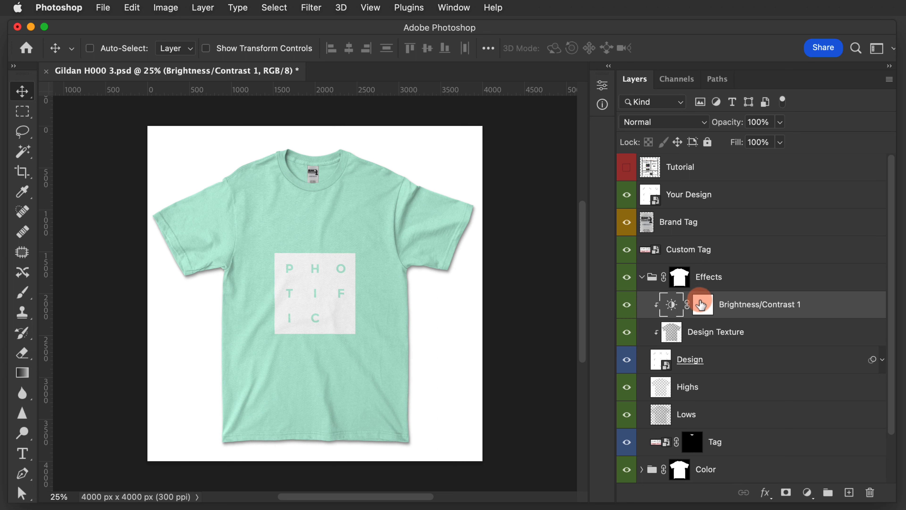
Step: Release the Brightness/Contrast layer's clipping mask and move the layer between Design and Highs in the Effects group
right_click(655, 307)
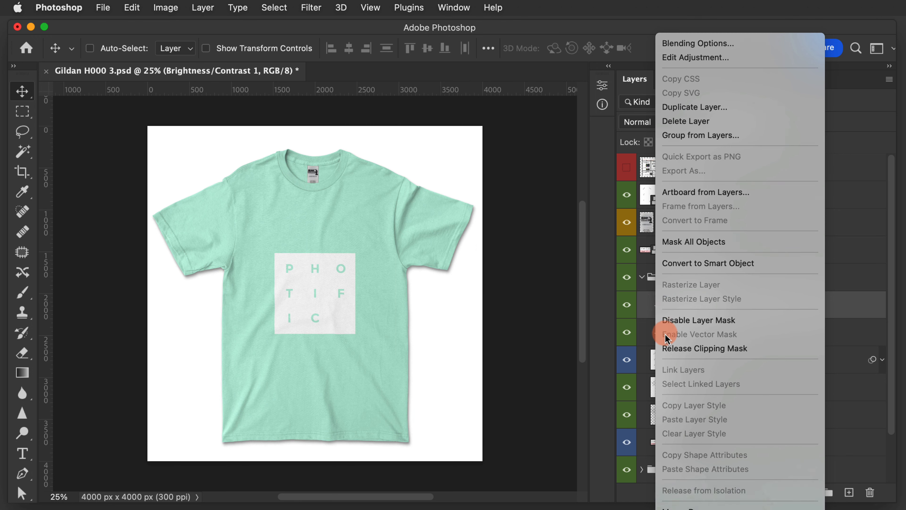
left_click(670, 348)
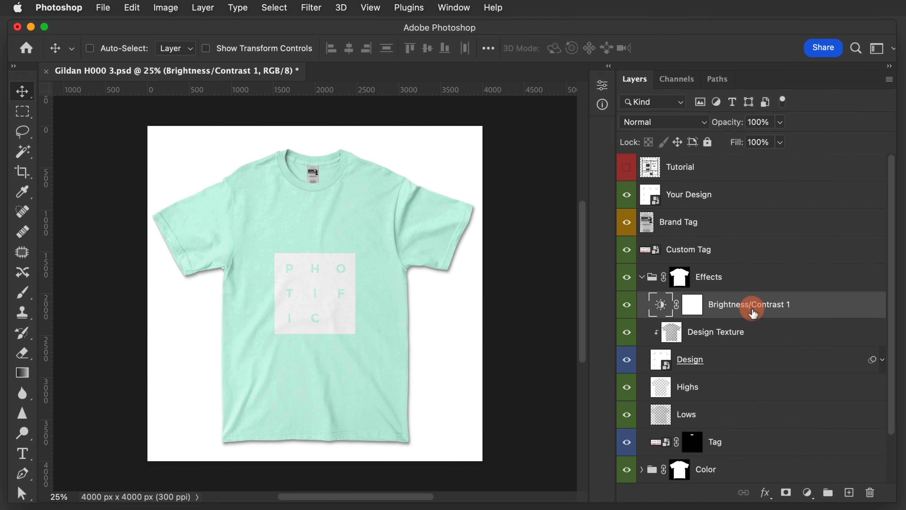
left_click_drag(767, 299, 727, 373)
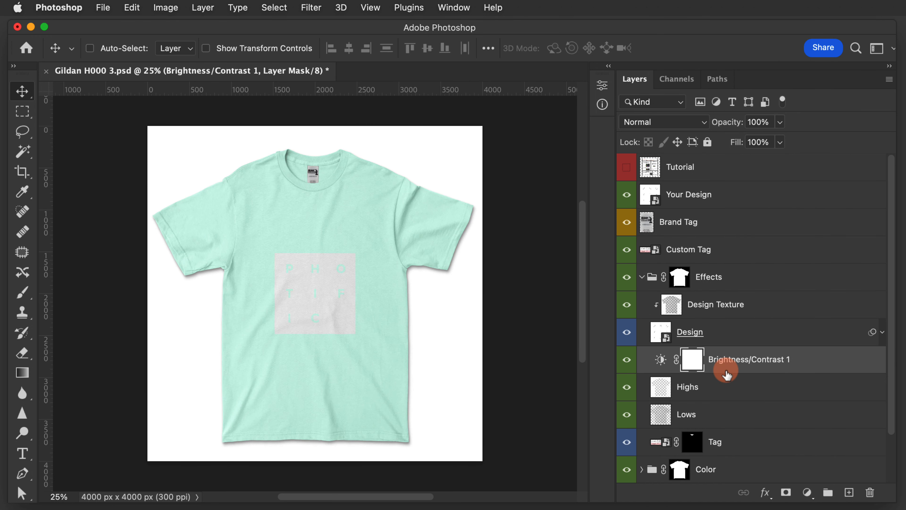